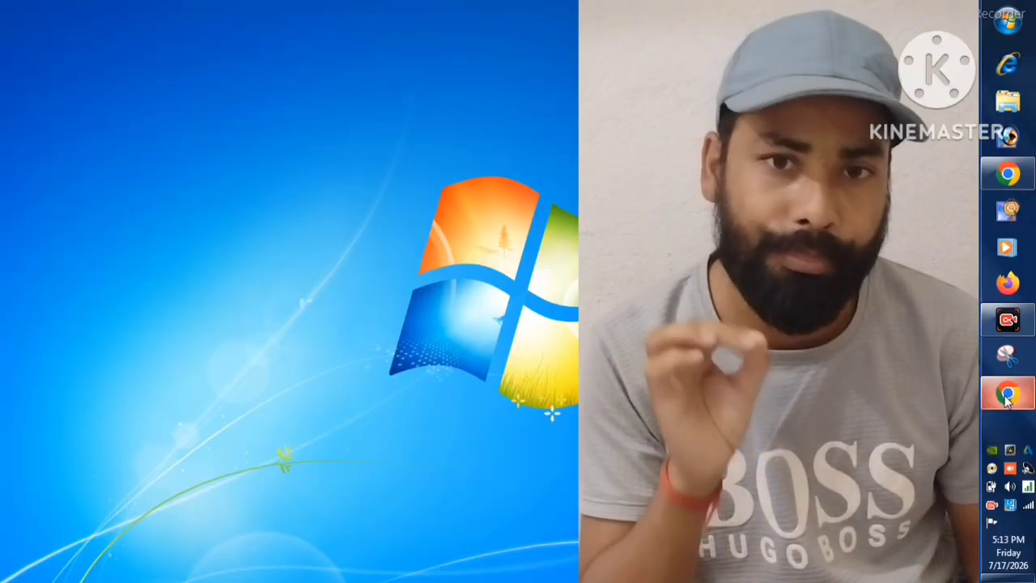
- Switch to the GST portal in Chrome and open the Returns Dashboard
click(1008, 395)
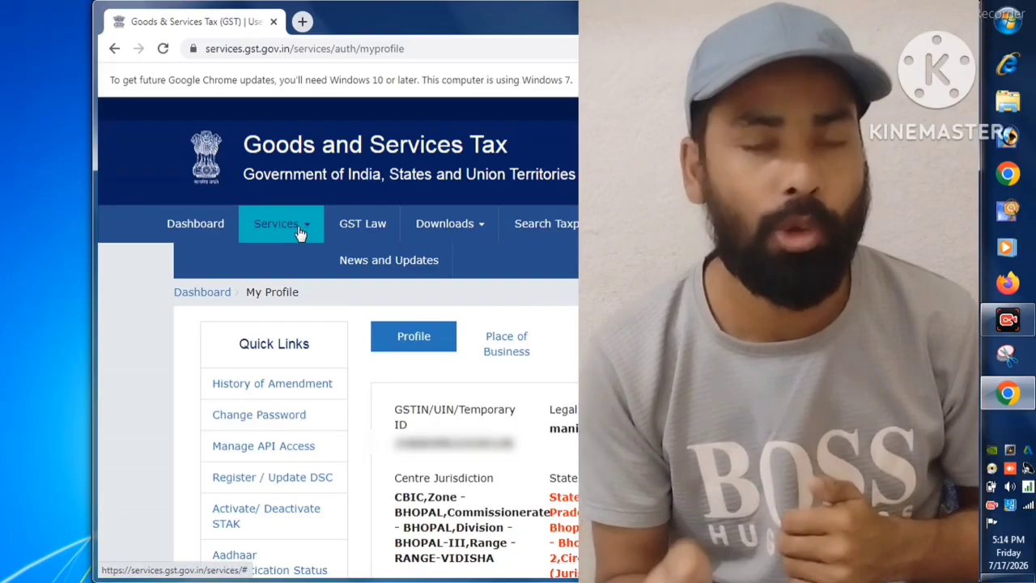
click(299, 233)
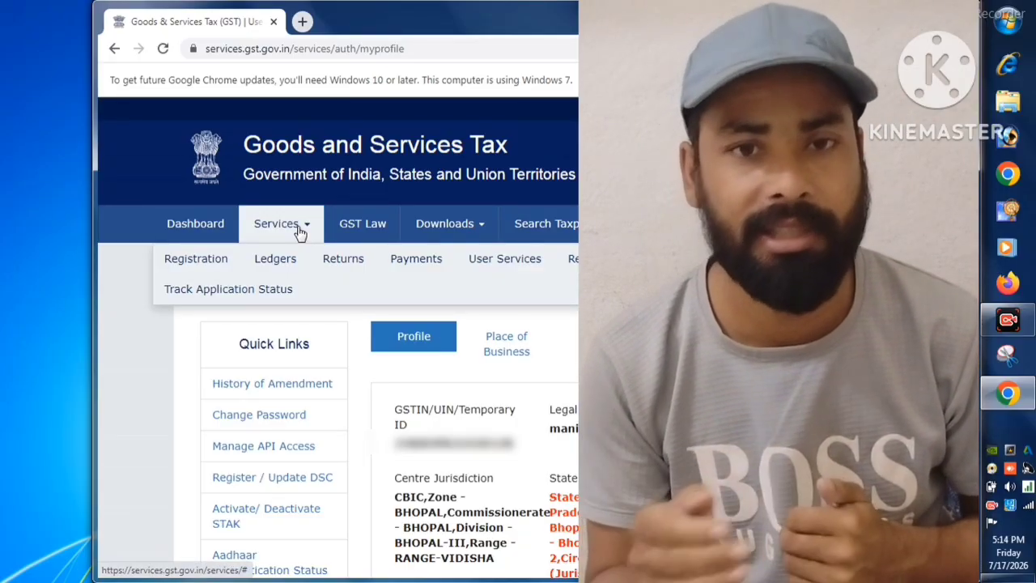
mouse_move(340, 270)
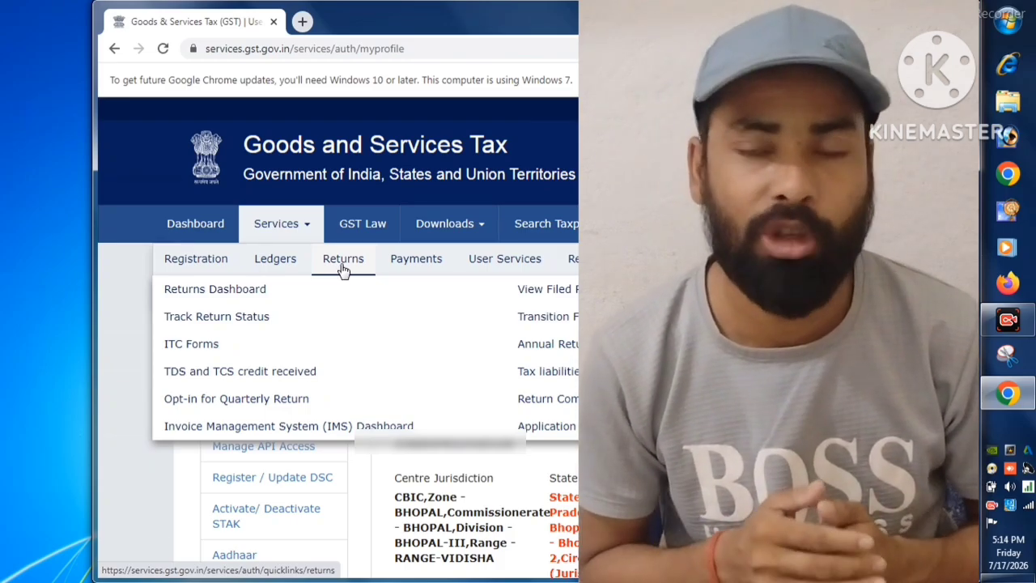
click(343, 271)
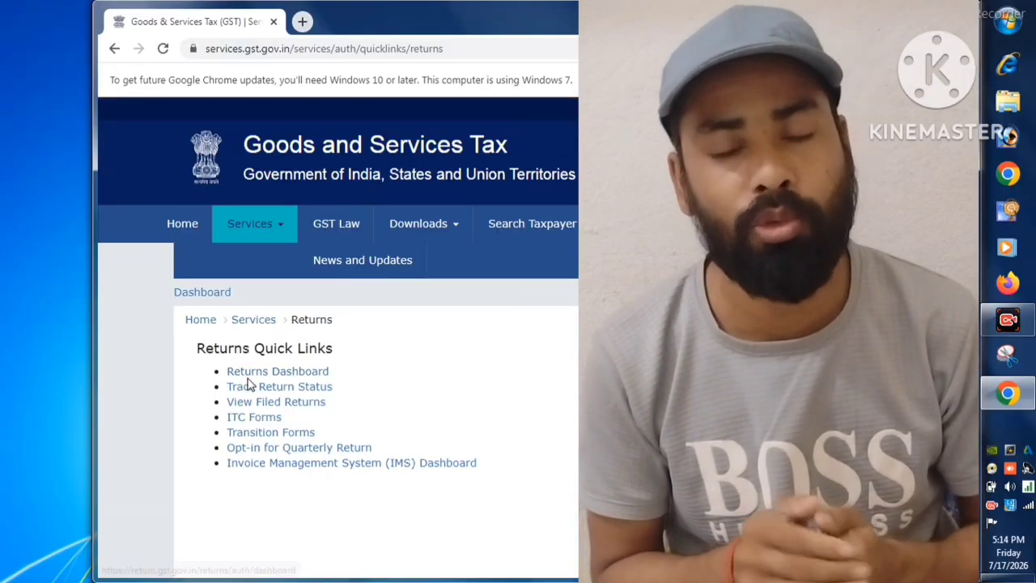
click(251, 373)
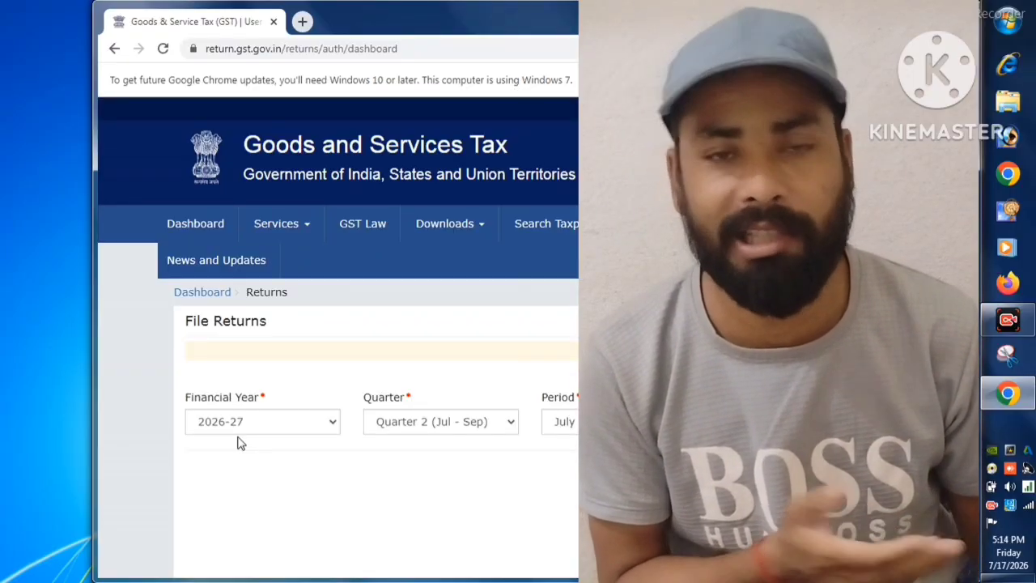
- Choose financial year 2026-27 and Quarter 2 (Jul - Sep) for the returns to file
click(266, 429)
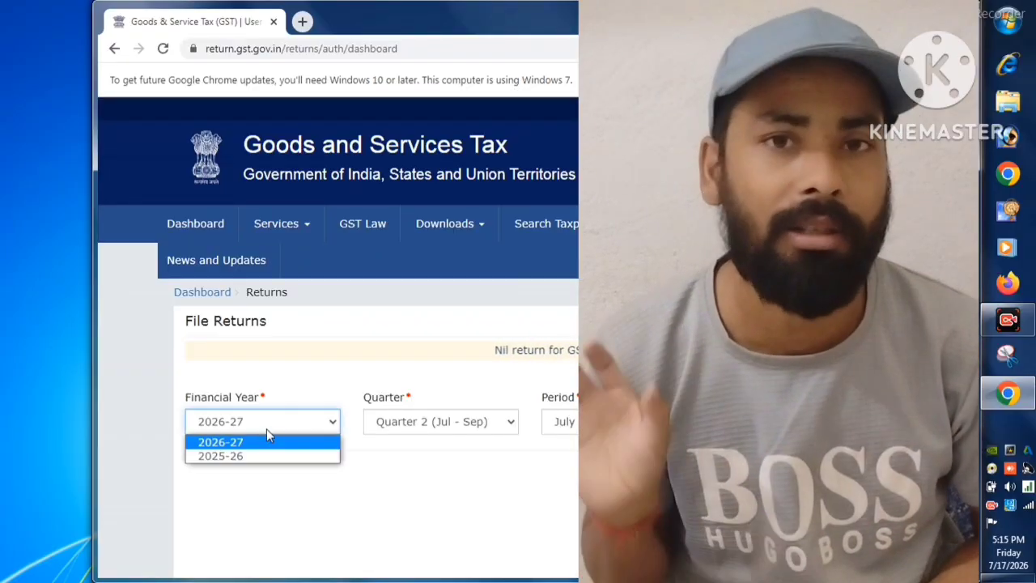
click(268, 445)
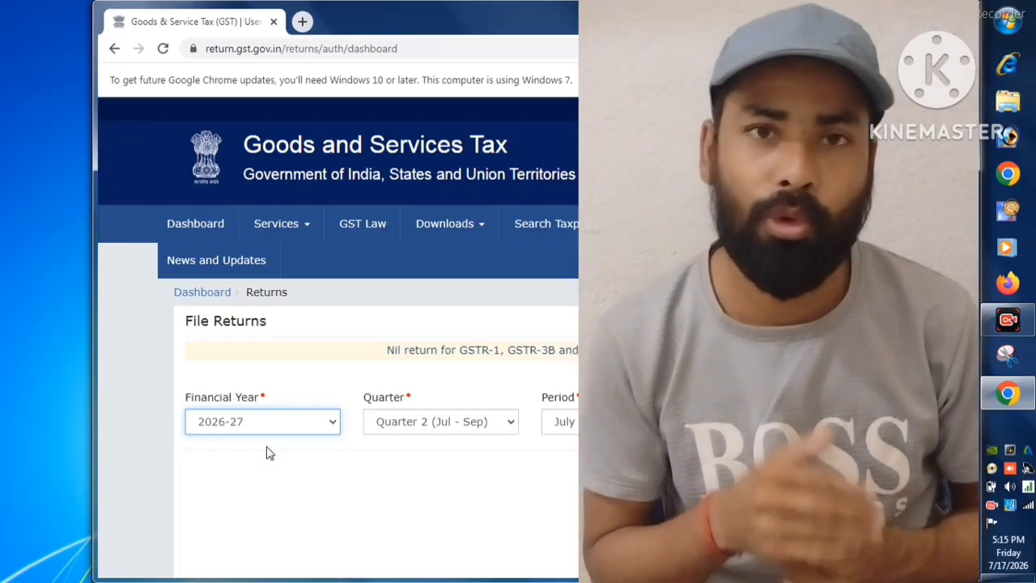
click(469, 423)
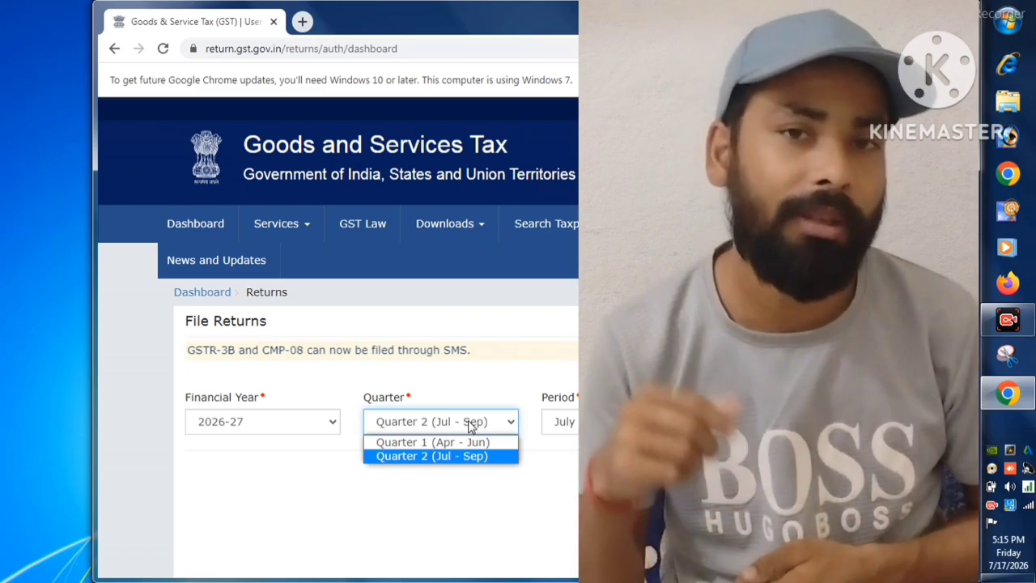
click(433, 494)
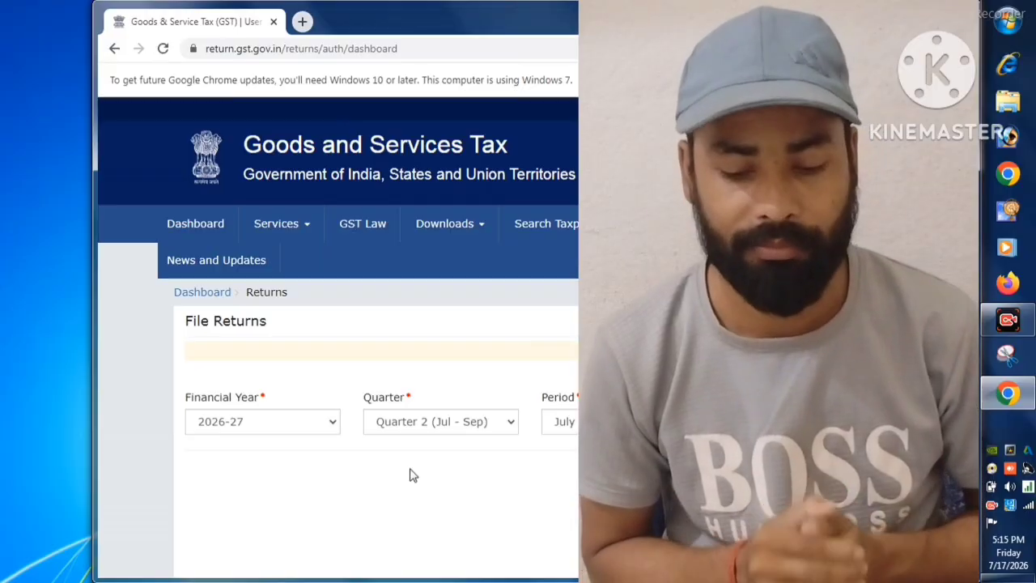
click(475, 427)
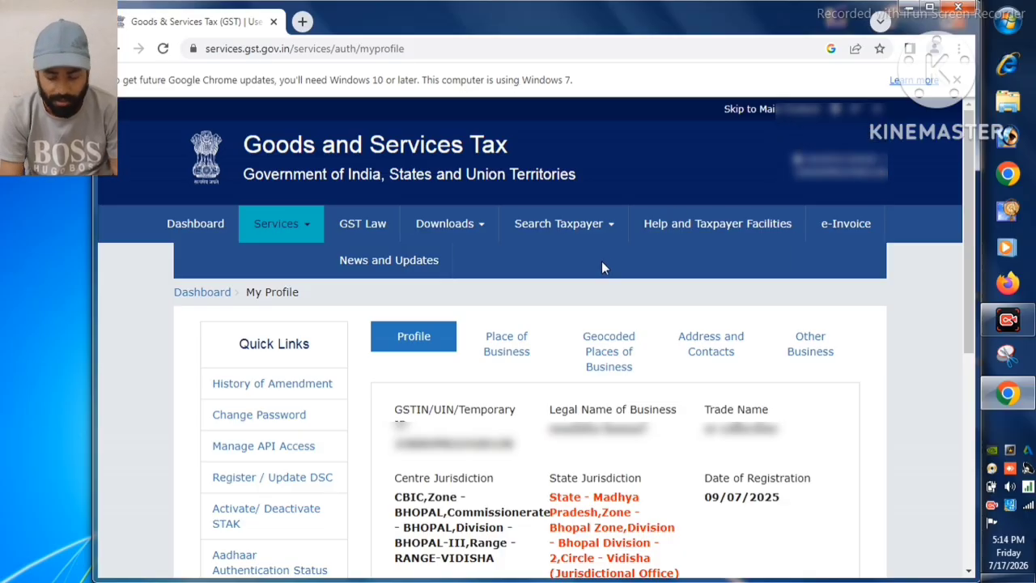
- Go from the taxpayer profile to the Returns Dashboard for filing returns
click(298, 231)
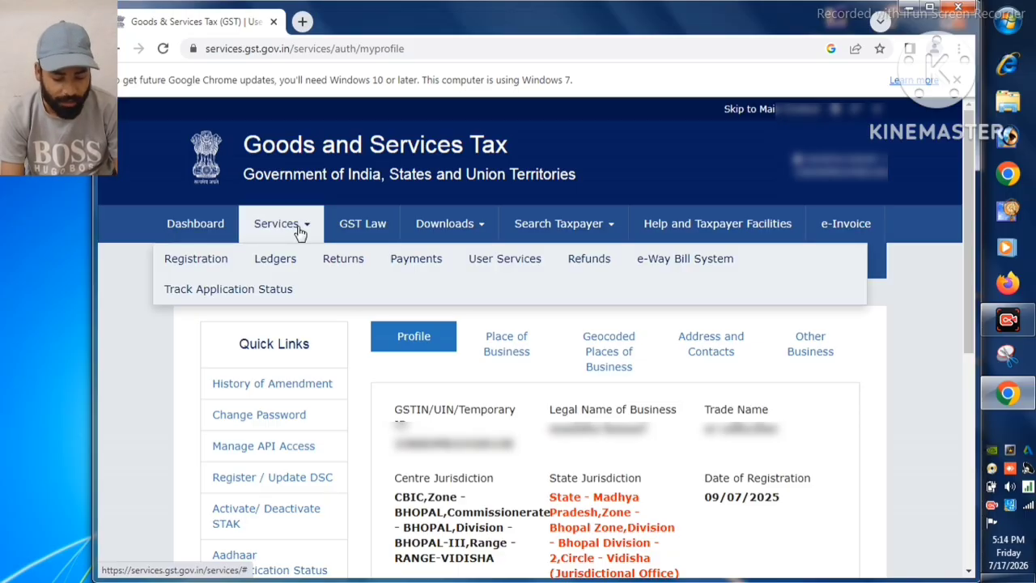
mouse_move(342, 267)
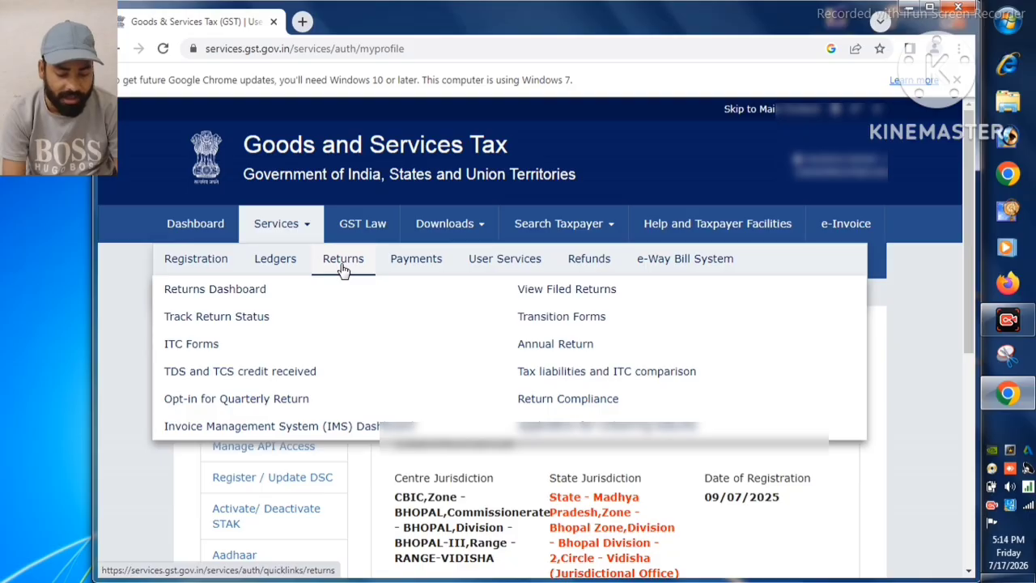
click(342, 268)
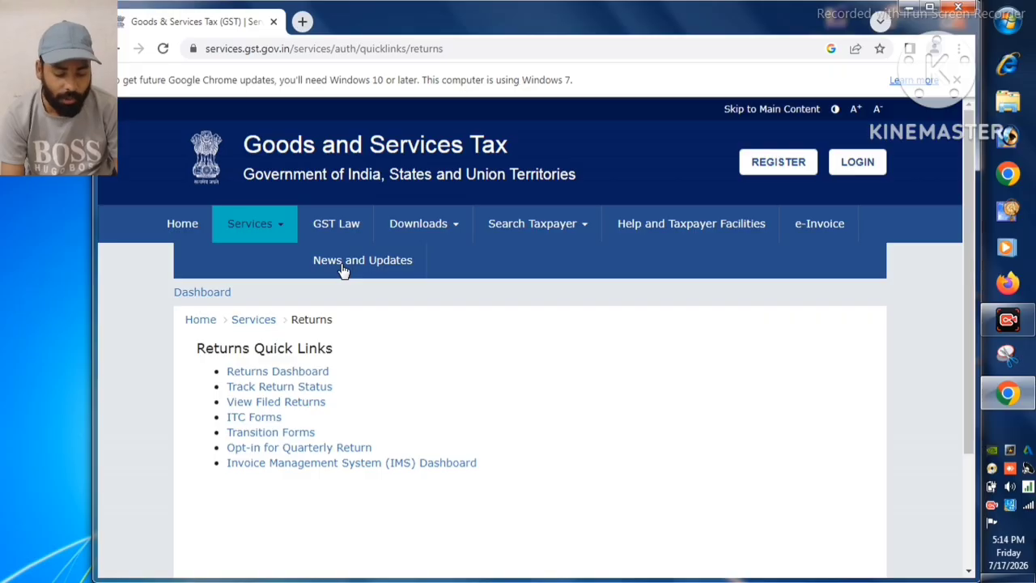
click(251, 375)
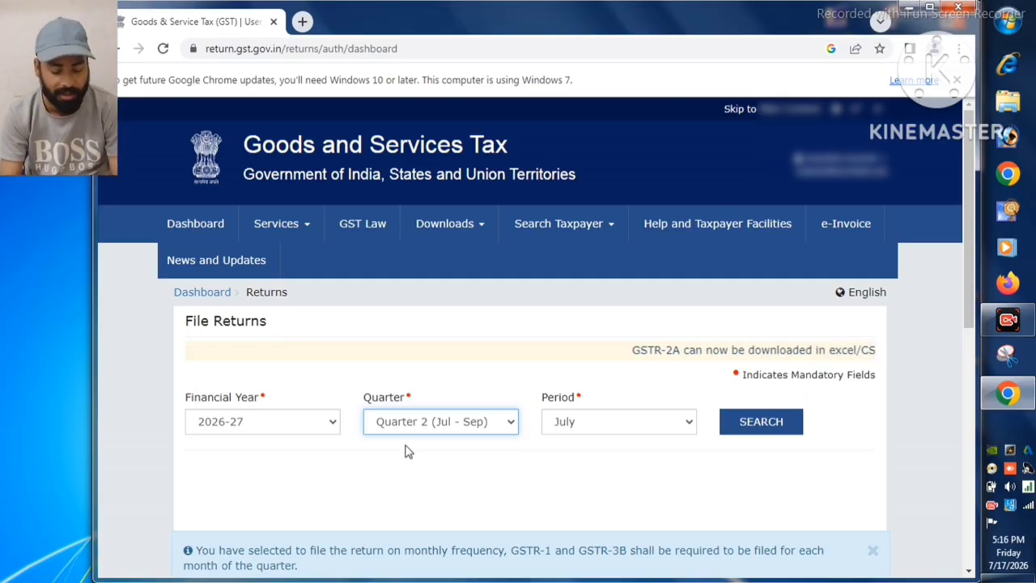
- Search the 2026-27 returns for Quarter 1 (Apr - Jun) with June as the period
click(434, 426)
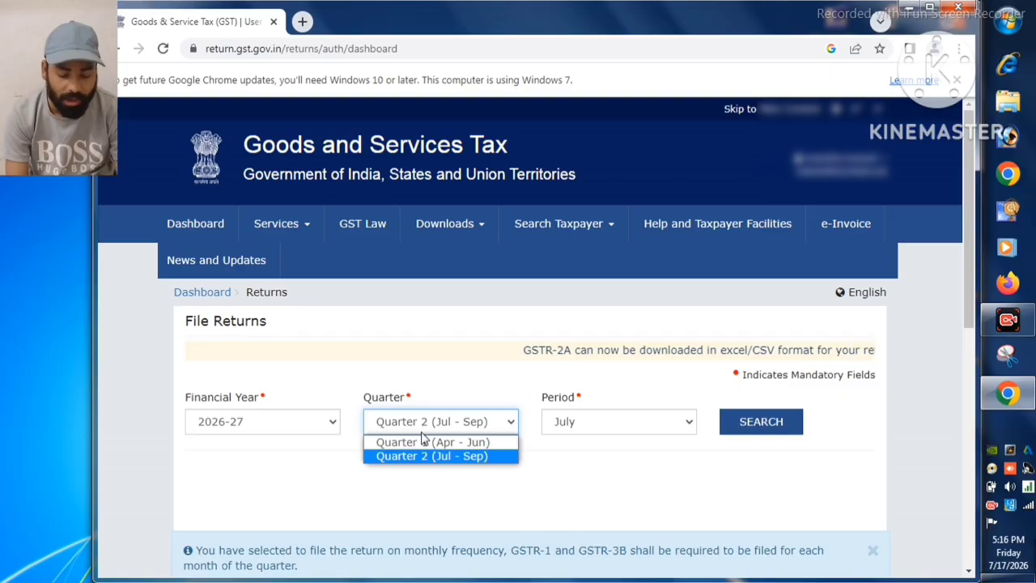
click(430, 453)
key(Up)
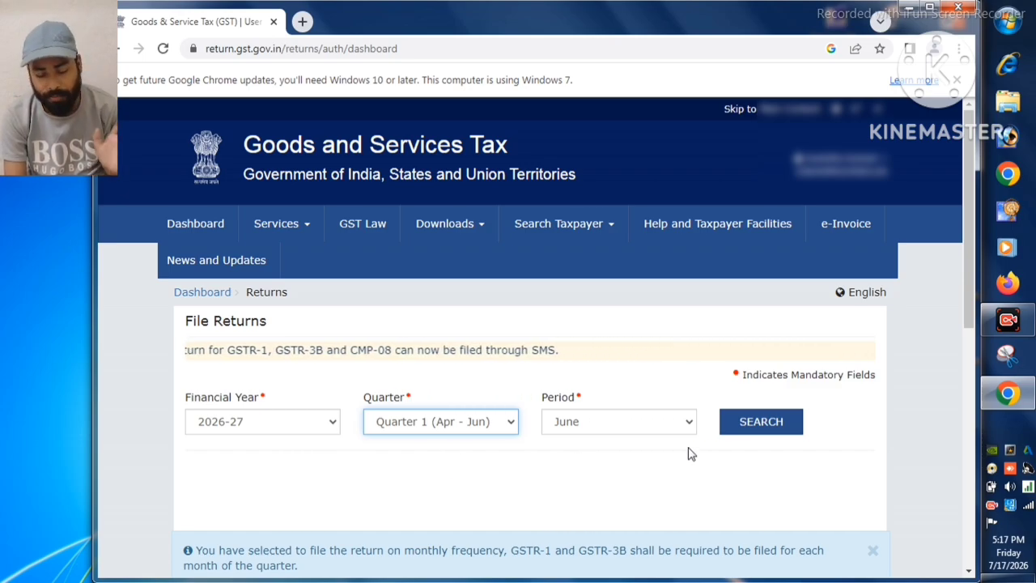
click(750, 424)
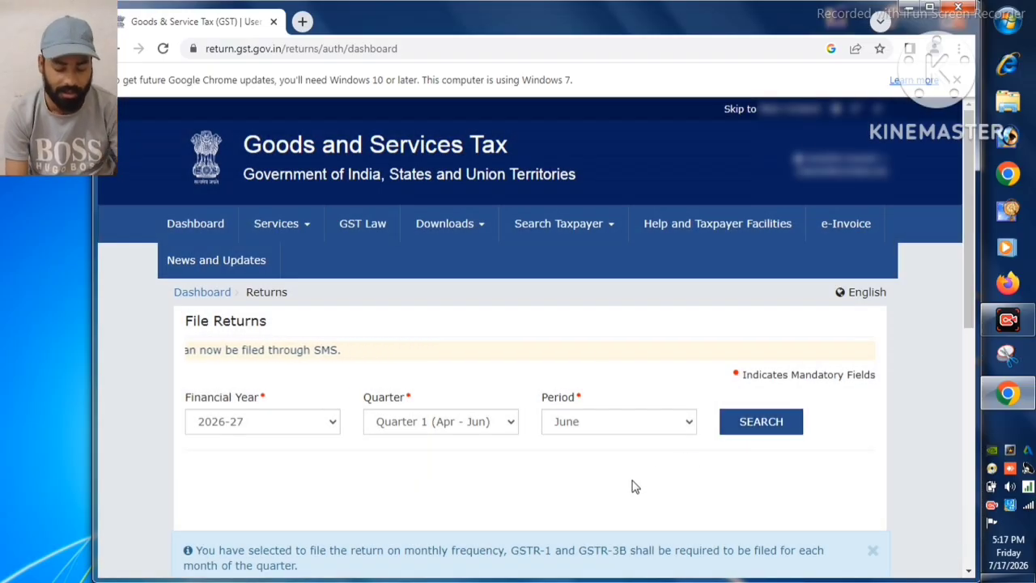
- Start preparing the GSTR-1 return for outward supplies online
scroll(635, 486, down, 2)
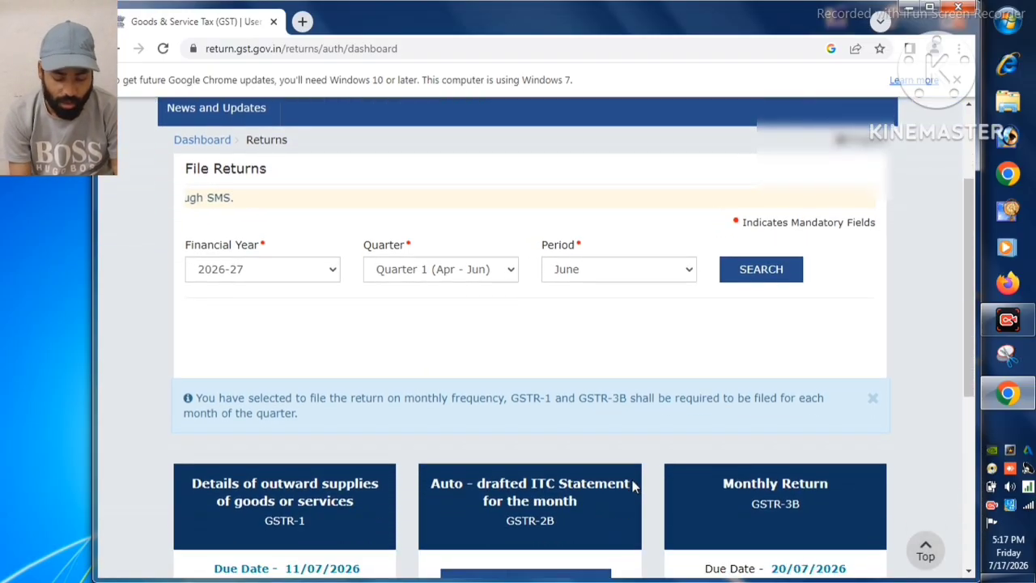
scroll(635, 487, down, 3)
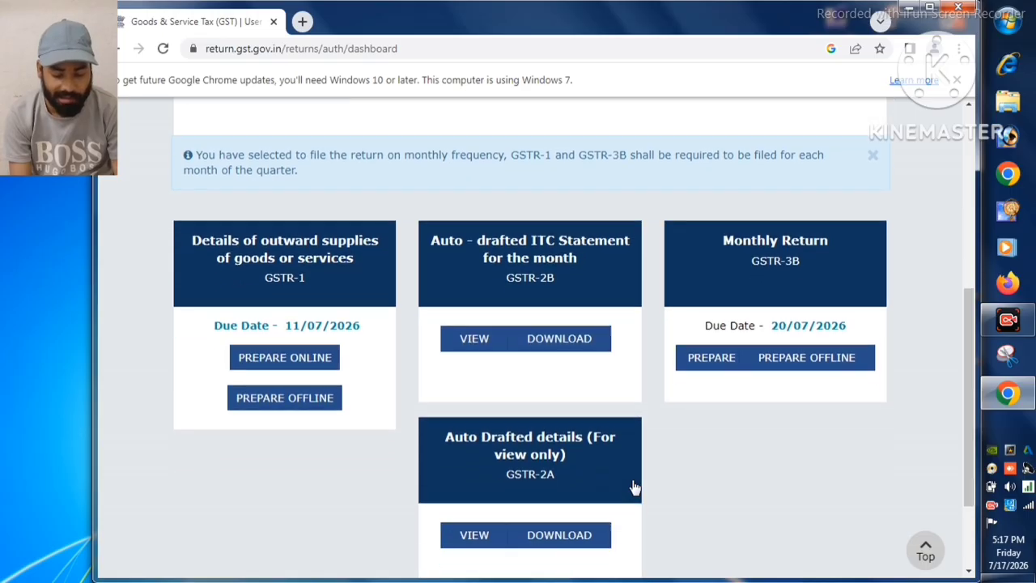
scroll(636, 486, down, 1)
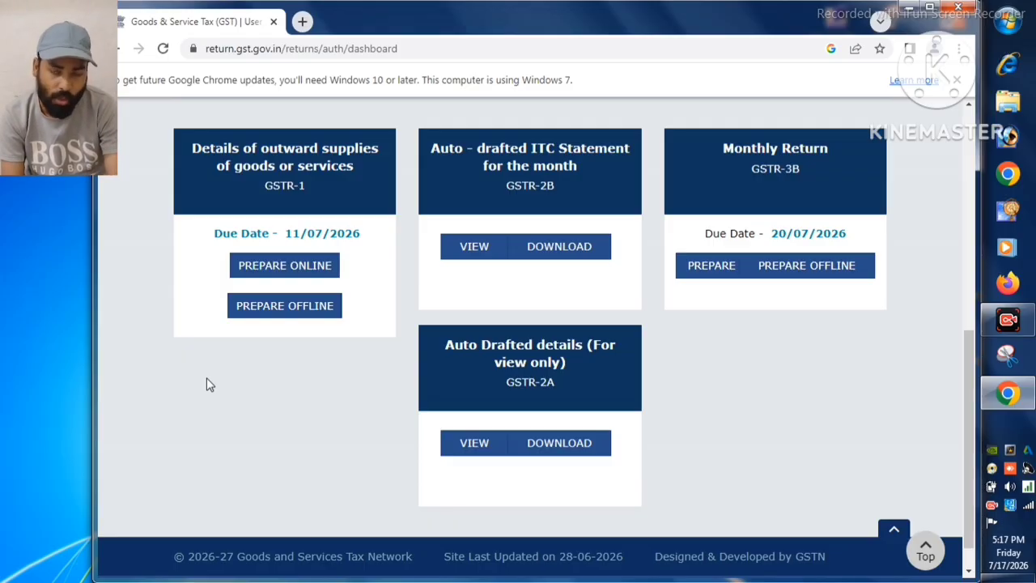
click(284, 275)
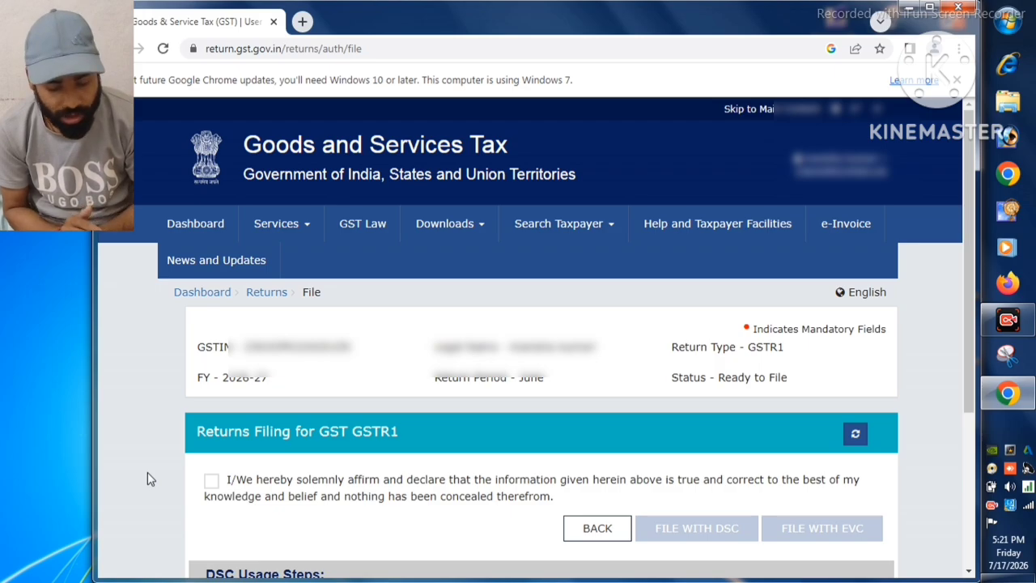
- Accept the GSTR-1 filing declaration and select the authorised signatory
click(211, 481)
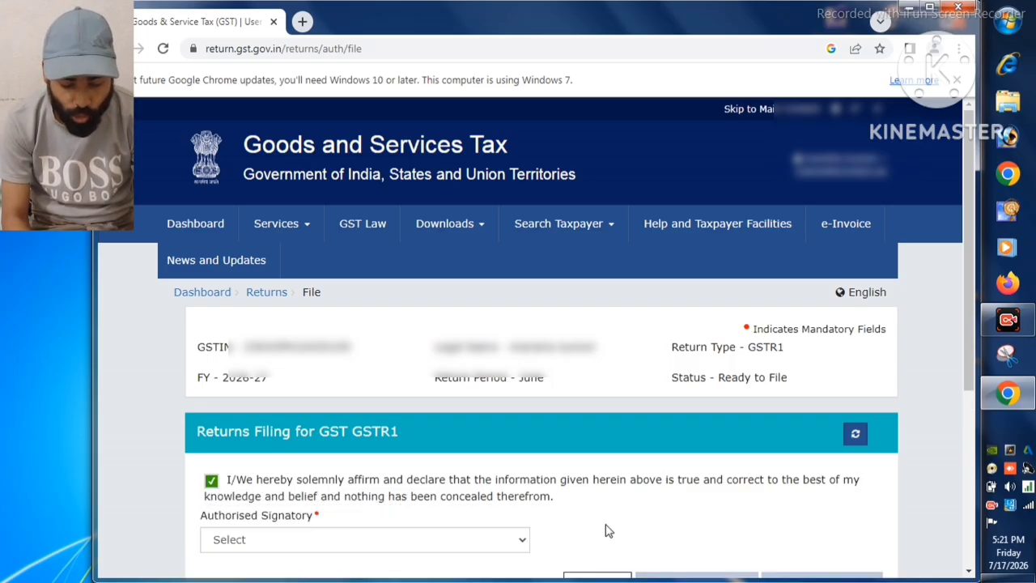
scroll(608, 530, down, 2)
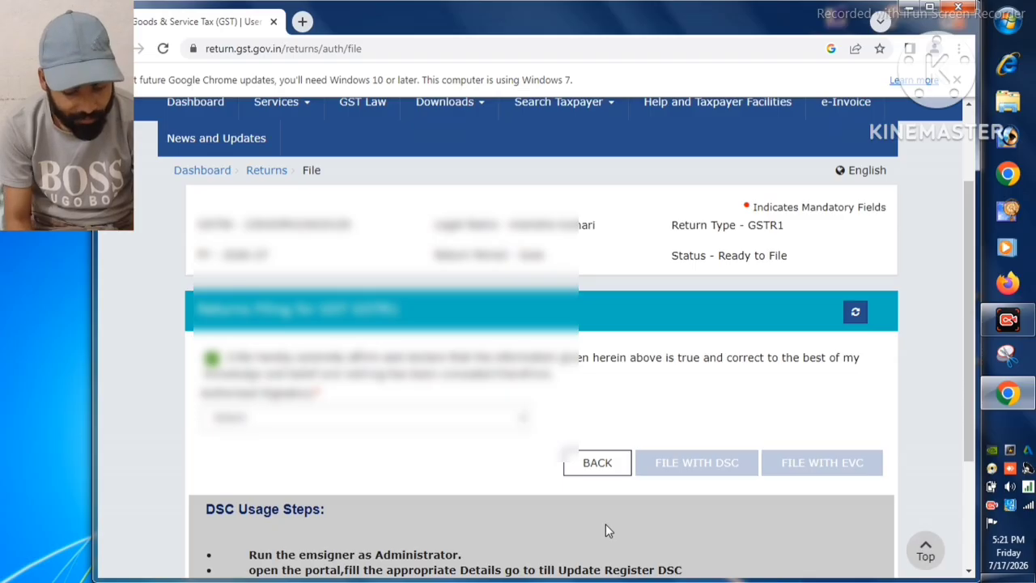
click(415, 425)
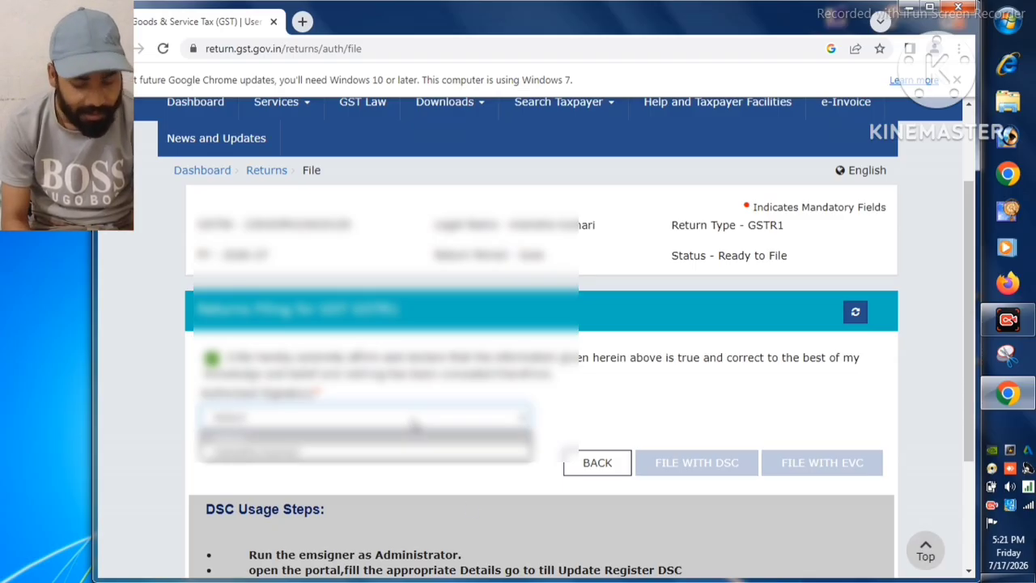
click(303, 453)
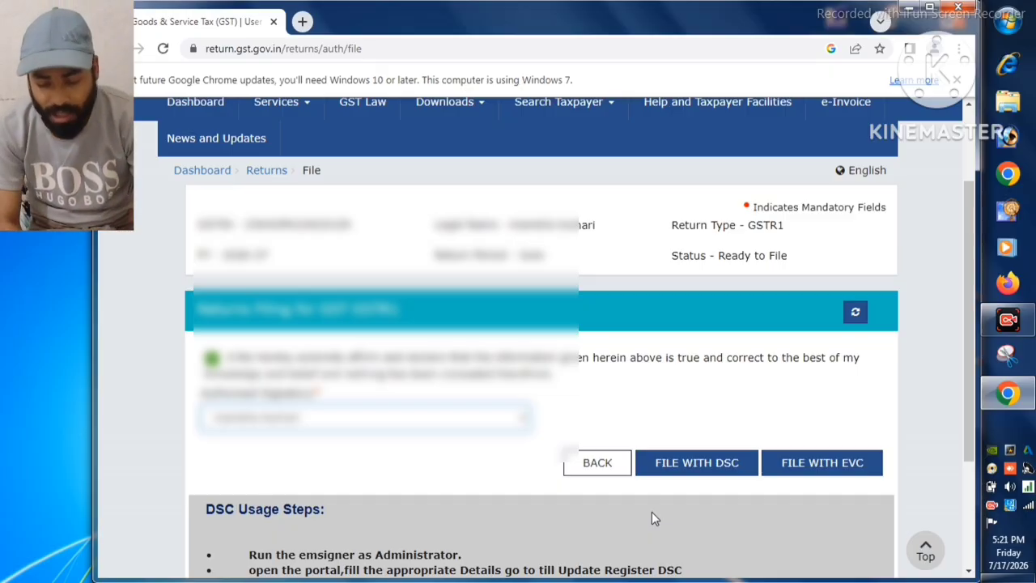
- File the GSTR-1 return with EVC, entering the one-time password and verifying it
click(819, 461)
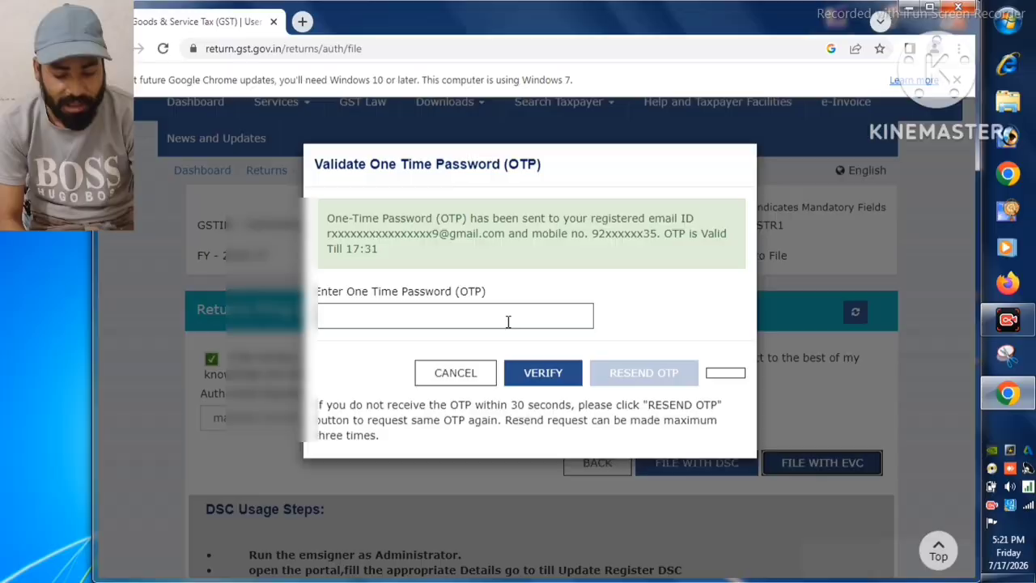
click(467, 314)
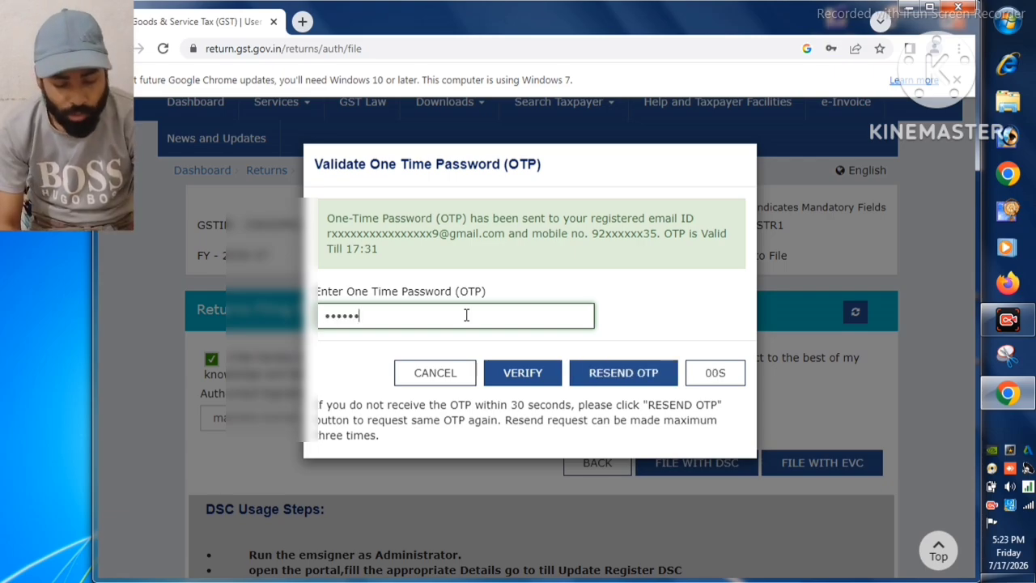
click(522, 374)
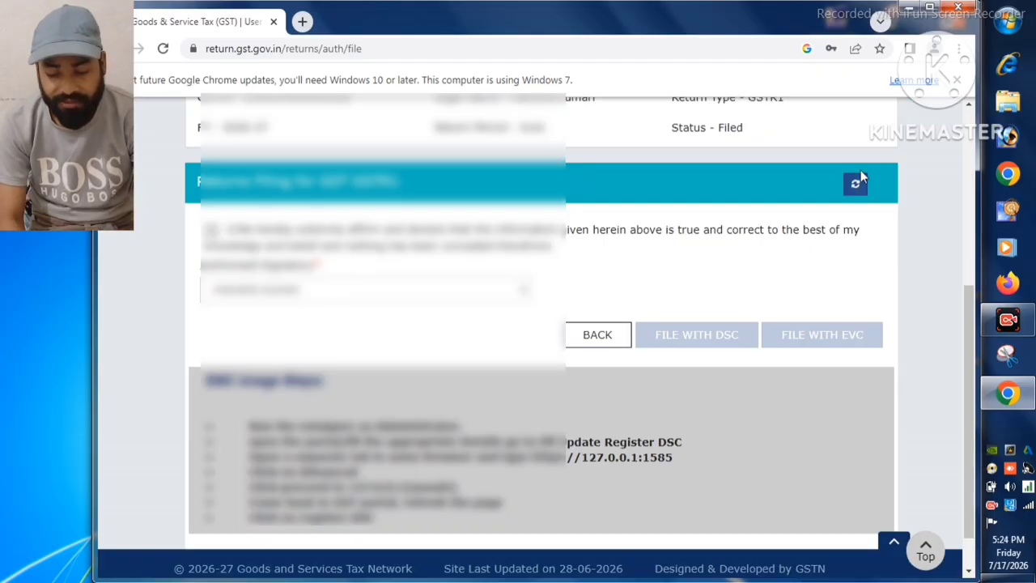
- Refresh the GSTR-1 filing page and check the return's status
scroll(861, 170, down, 3)
click(857, 185)
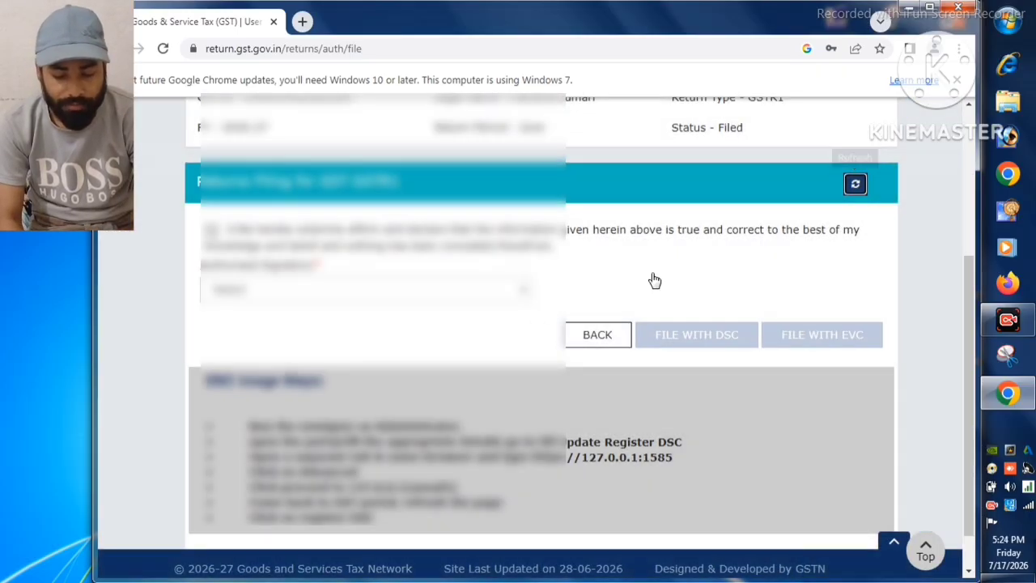
scroll(410, 350, up, 3)
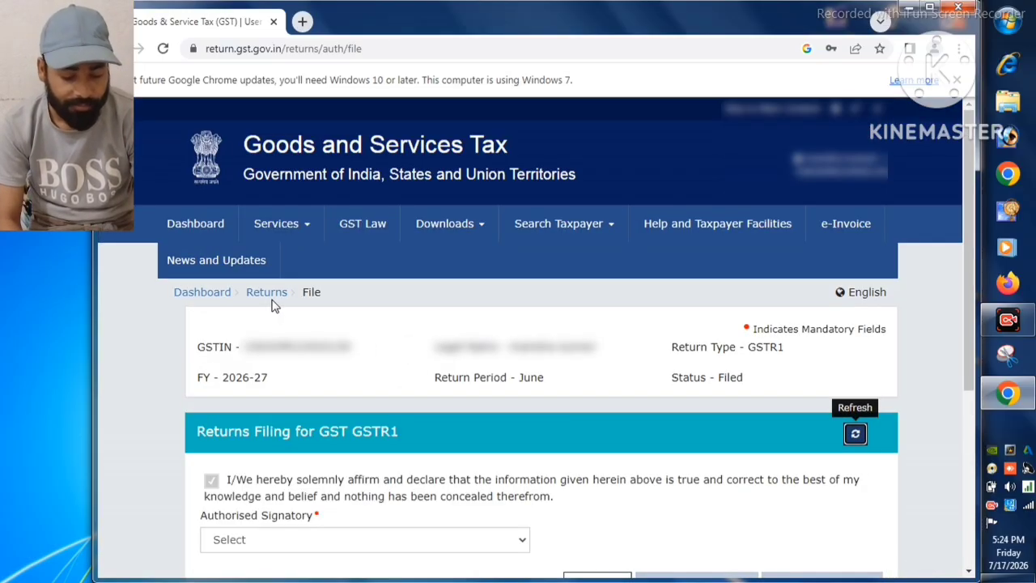
- Return to the returns dashboard and search Quarter 1 (Apr - Jun), June, to check the GSTR-1 status
click(267, 293)
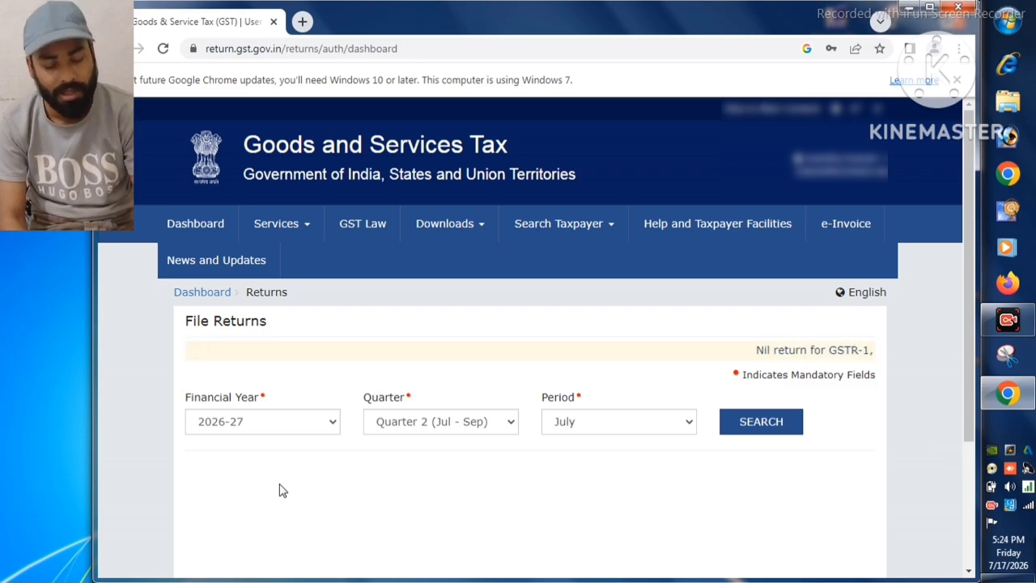
click(415, 426)
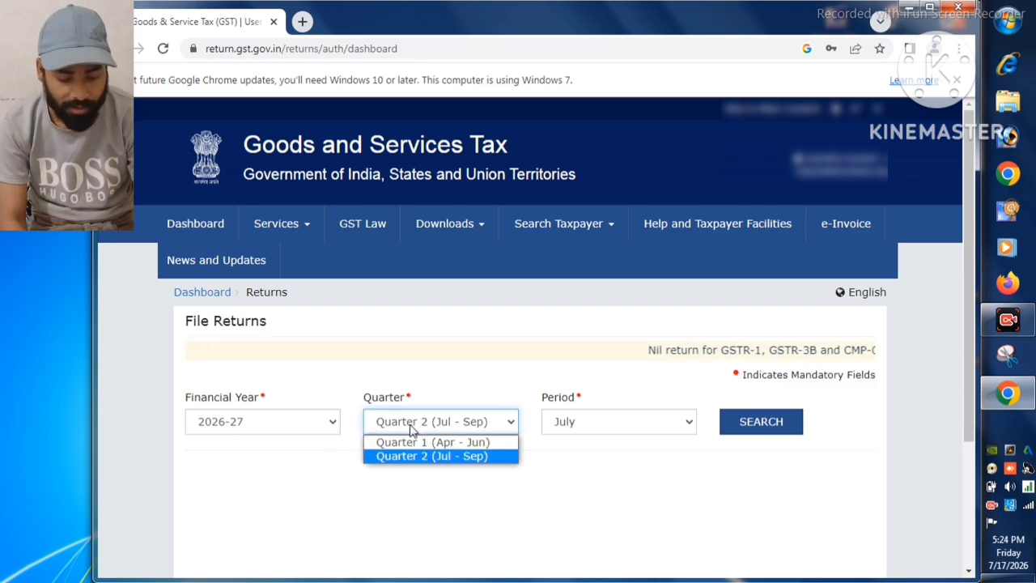
click(409, 441)
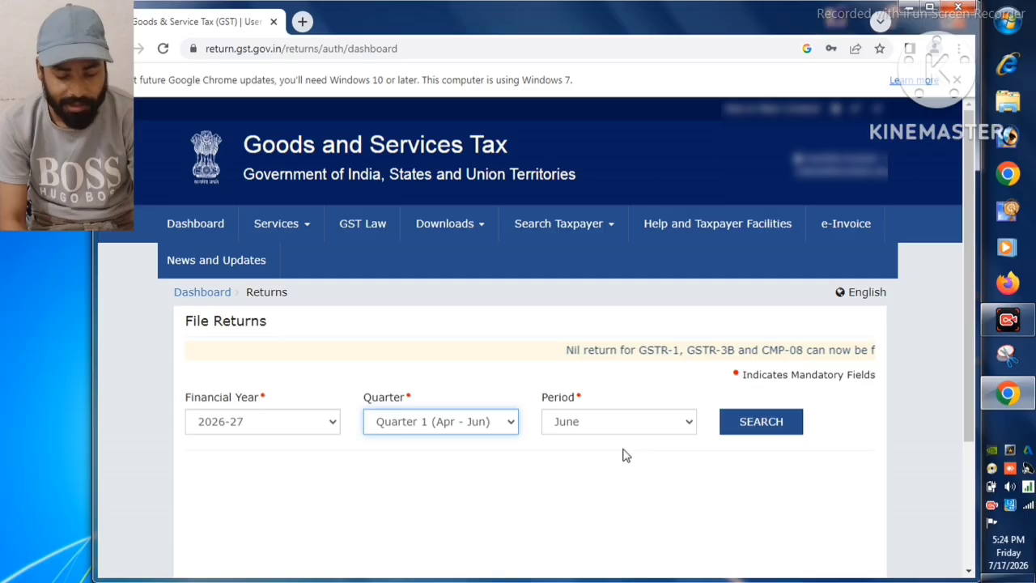
click(761, 430)
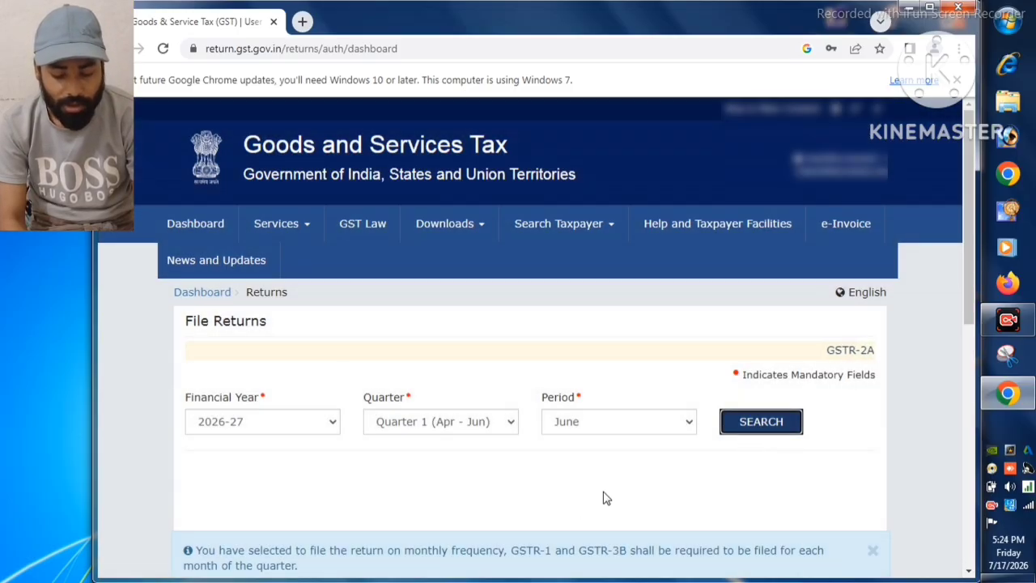
click(583, 509)
scroll(584, 510, down, 1)
scroll(580, 508, down, 5)
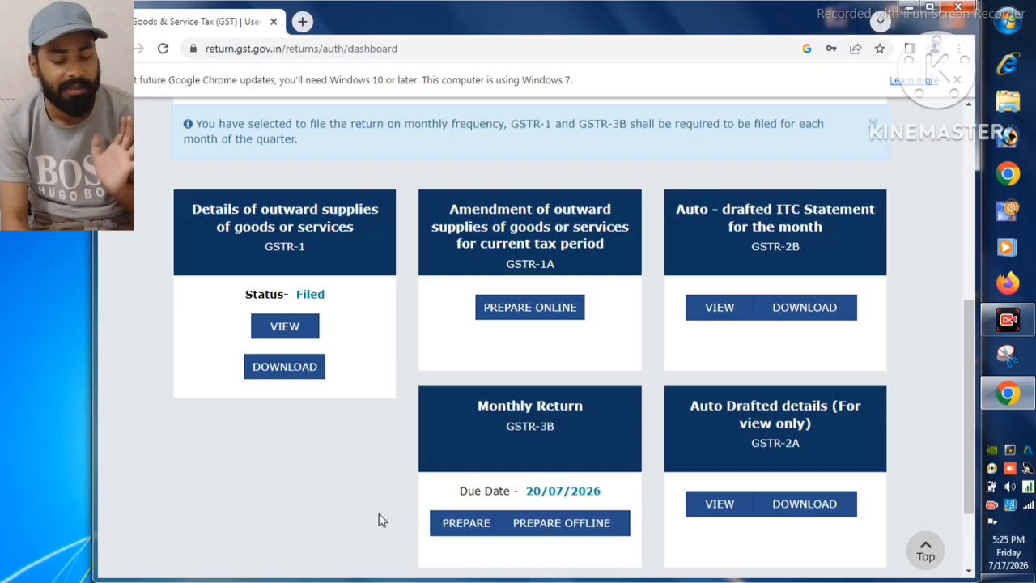
- Prepare the June GSTR-3B as a Nil return, continue to filing, and dismiss the system-generated summary
click(450, 526)
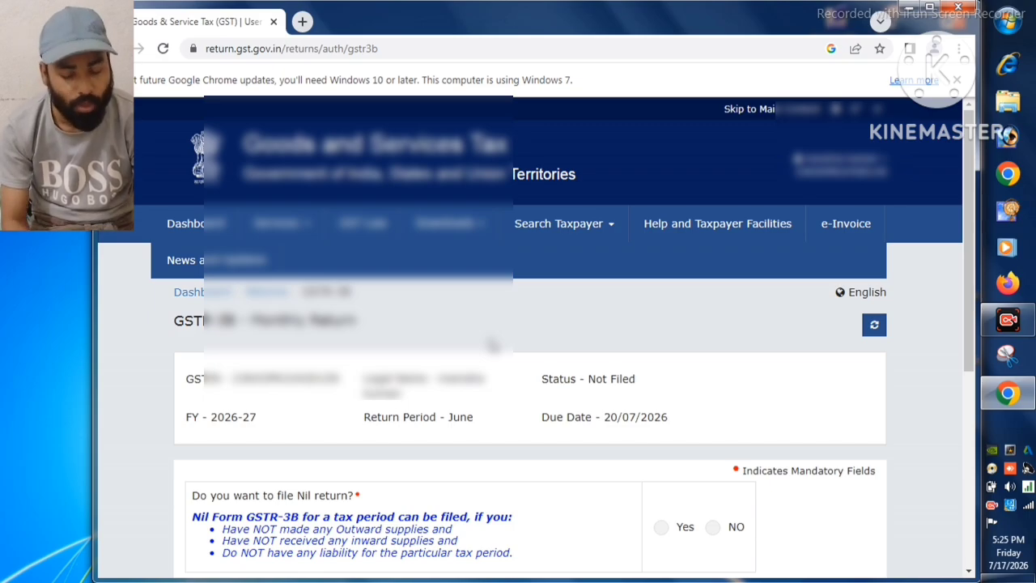
scroll(492, 347, down, 5)
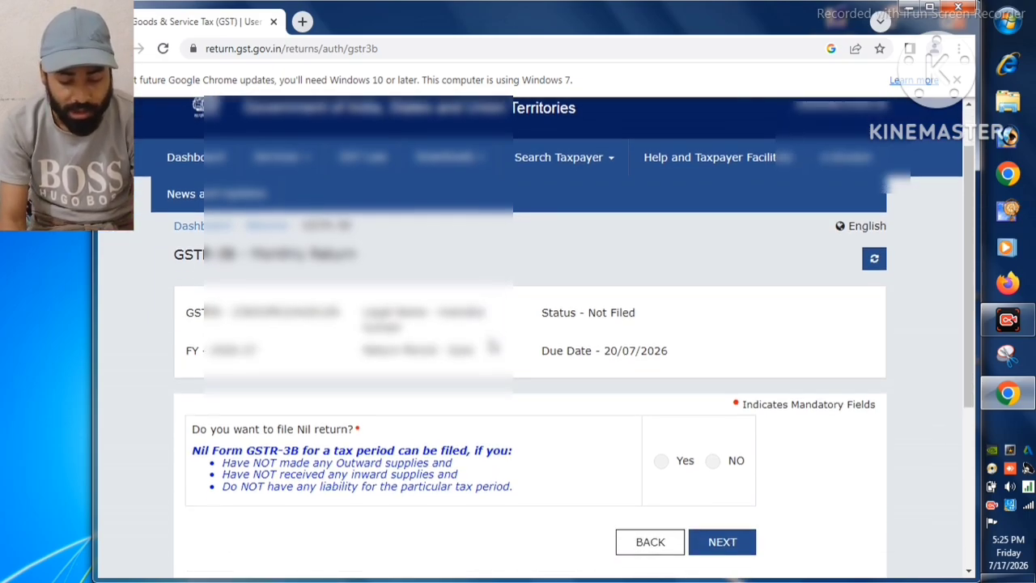
scroll(492, 346, down, 3)
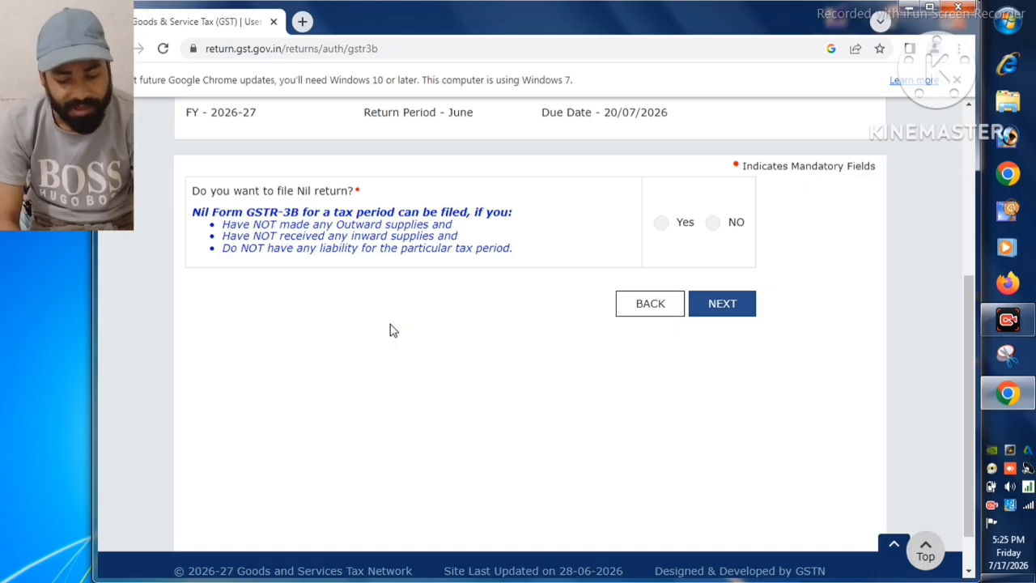
click(661, 224)
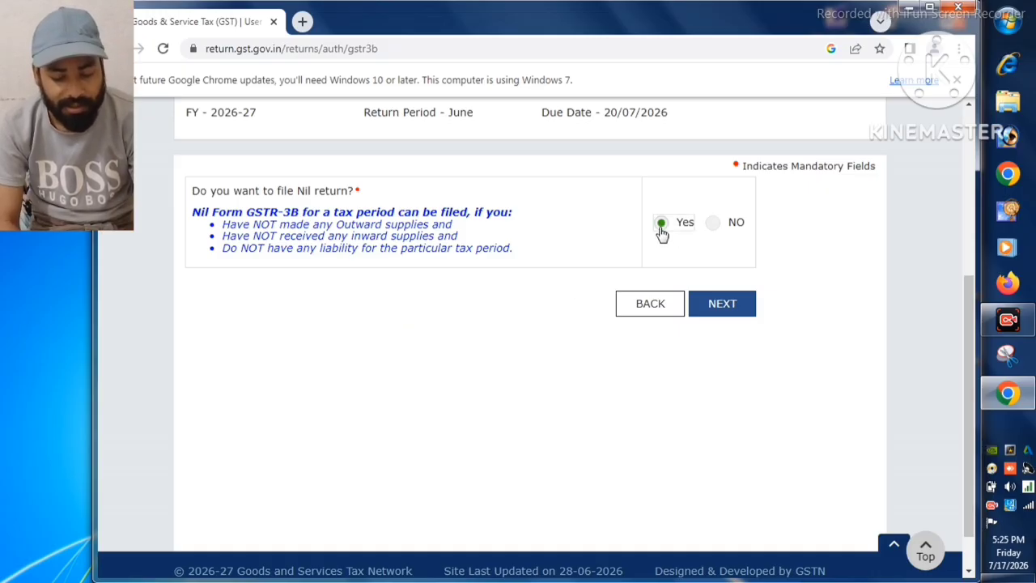
click(723, 306)
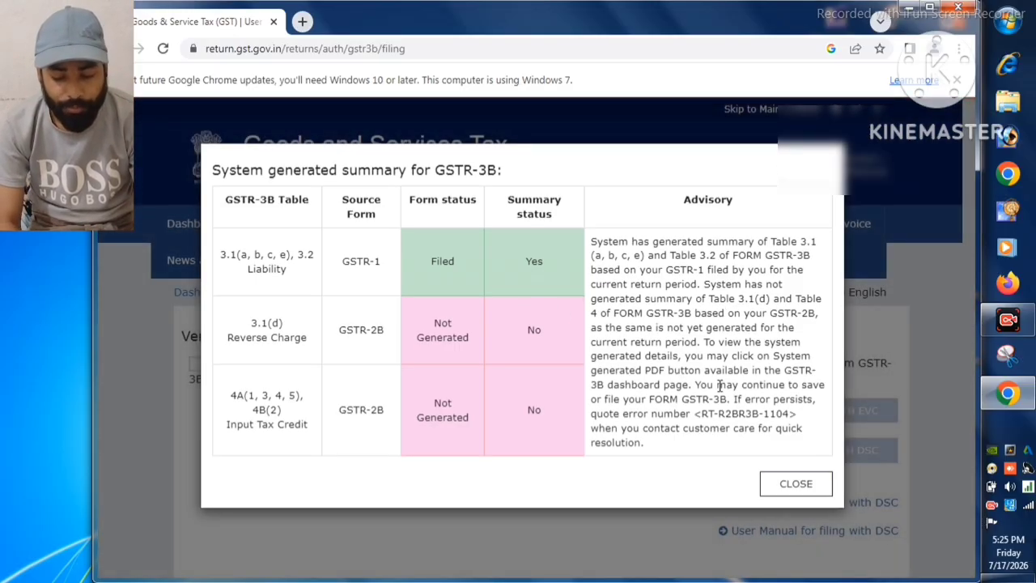
click(795, 486)
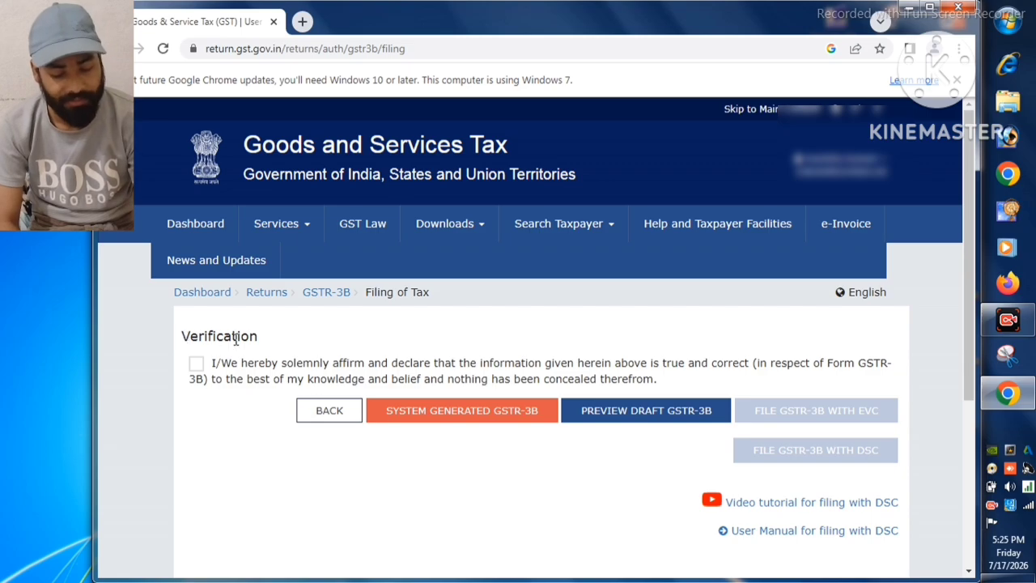
- Accept the GSTR-3B verification declaration and select the authorised signatory
click(196, 366)
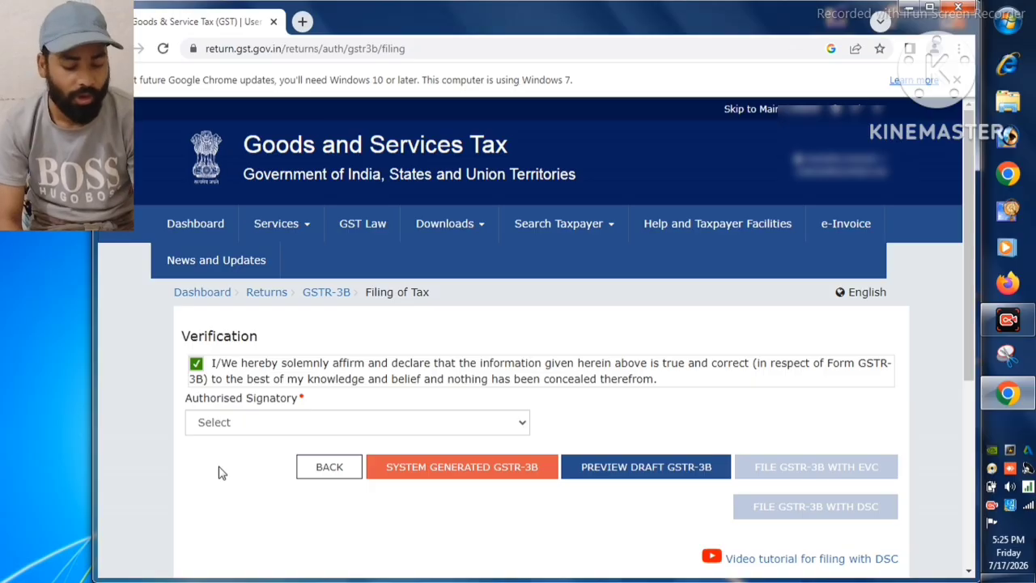
click(238, 425)
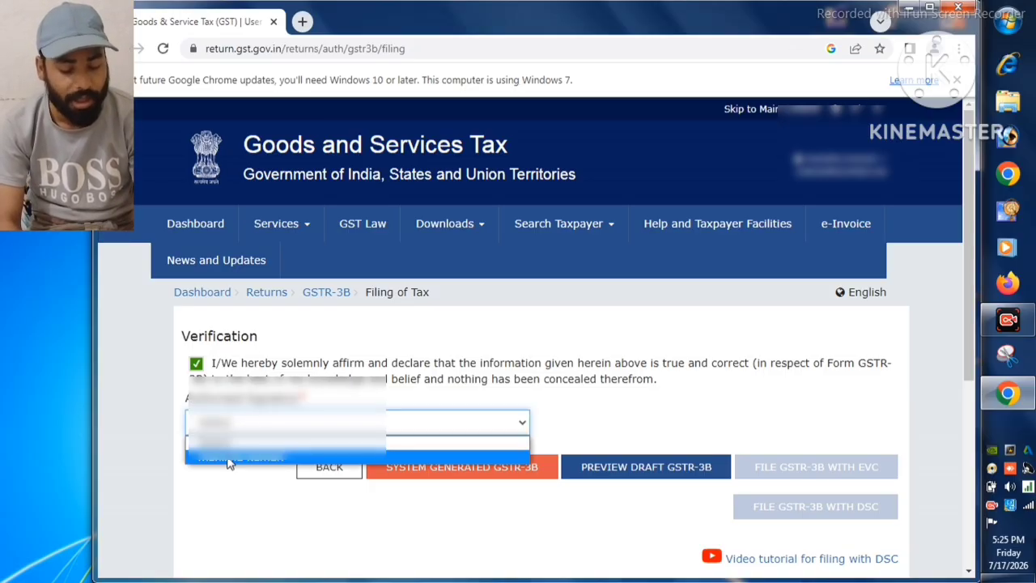
click(229, 458)
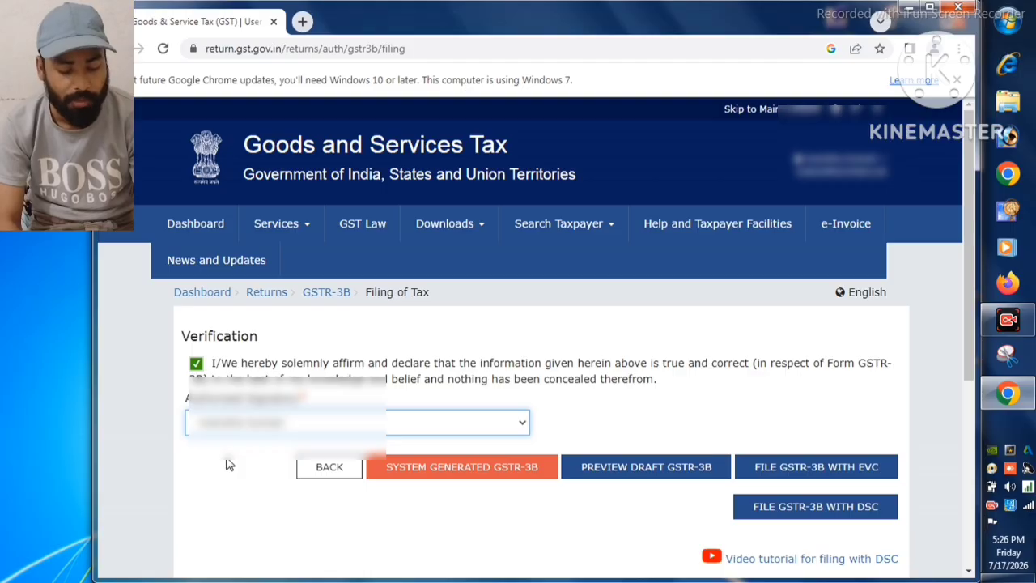
- File the GSTR-3B return with EVC, entering and verifying the one-time password
scroll(608, 533, down, 1)
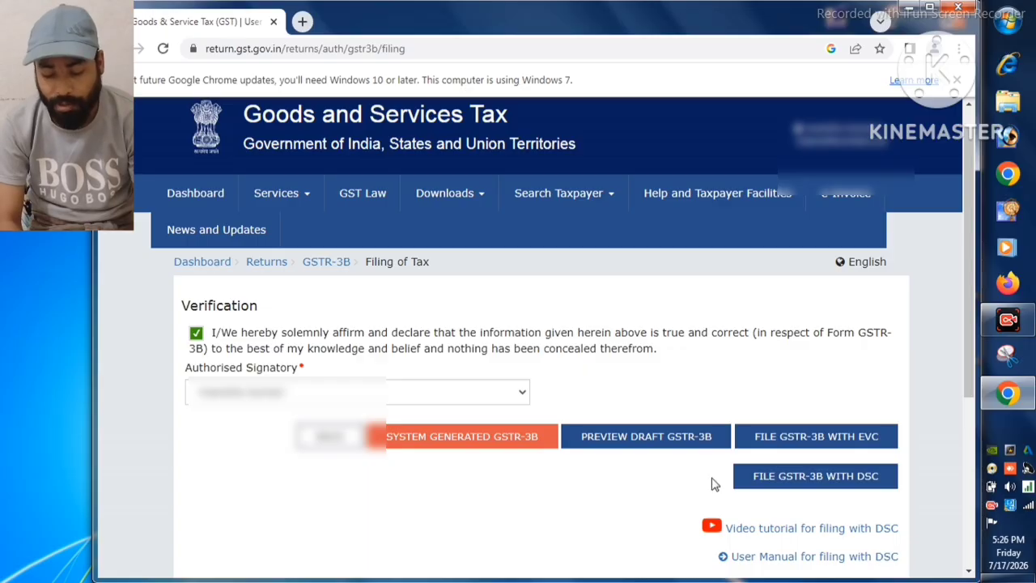
click(838, 437)
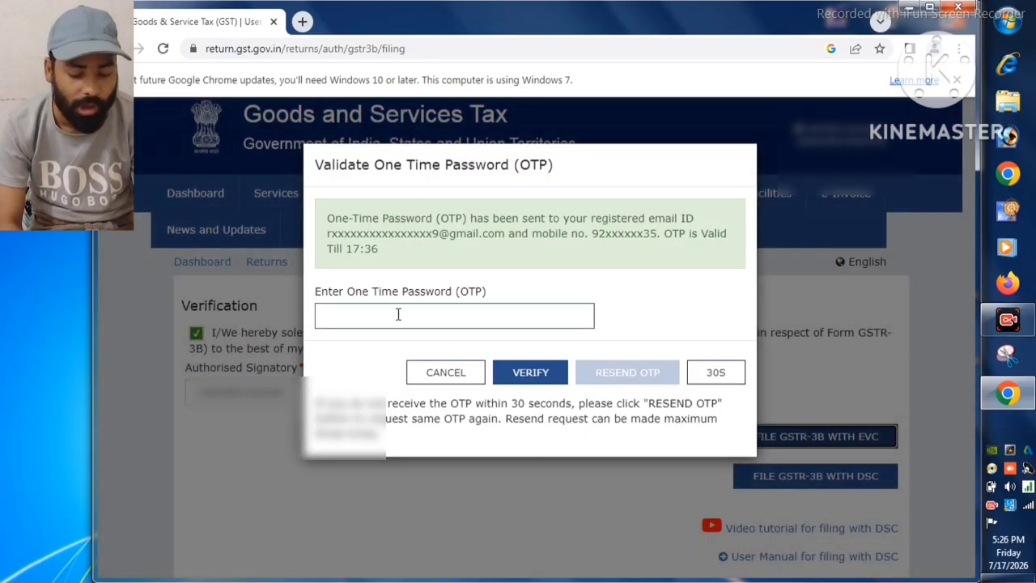
click(398, 314)
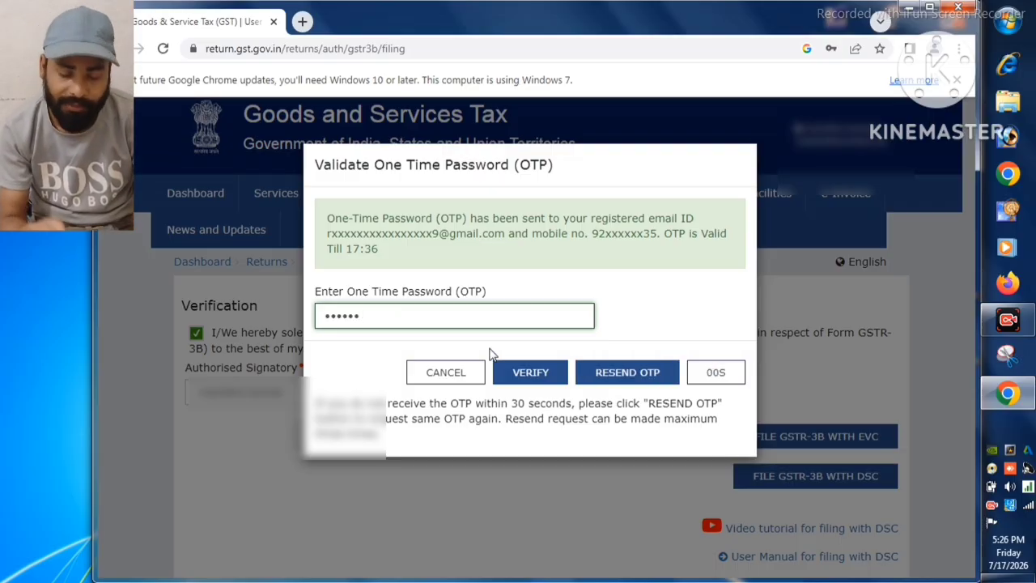
click(520, 380)
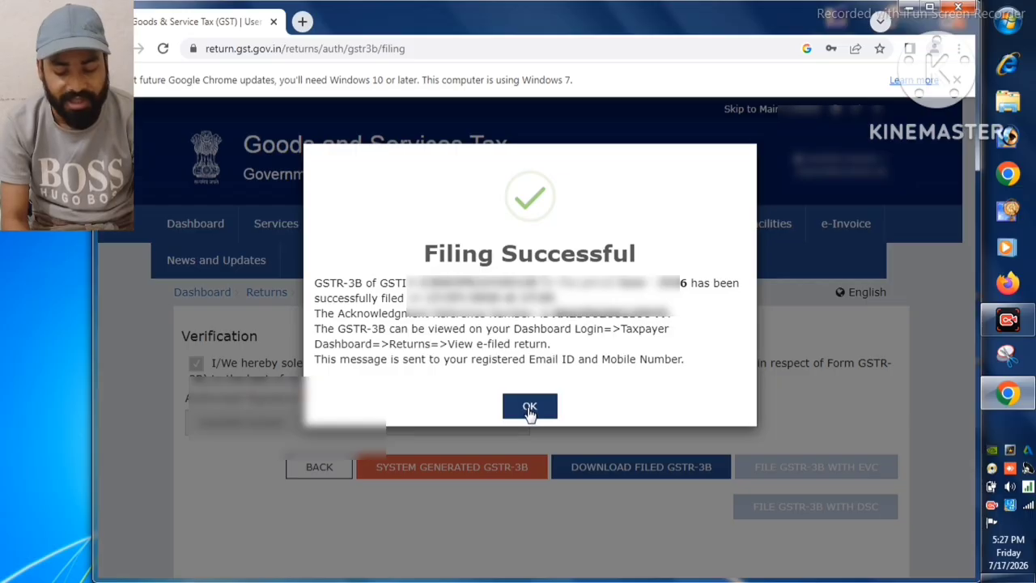
click(529, 407)
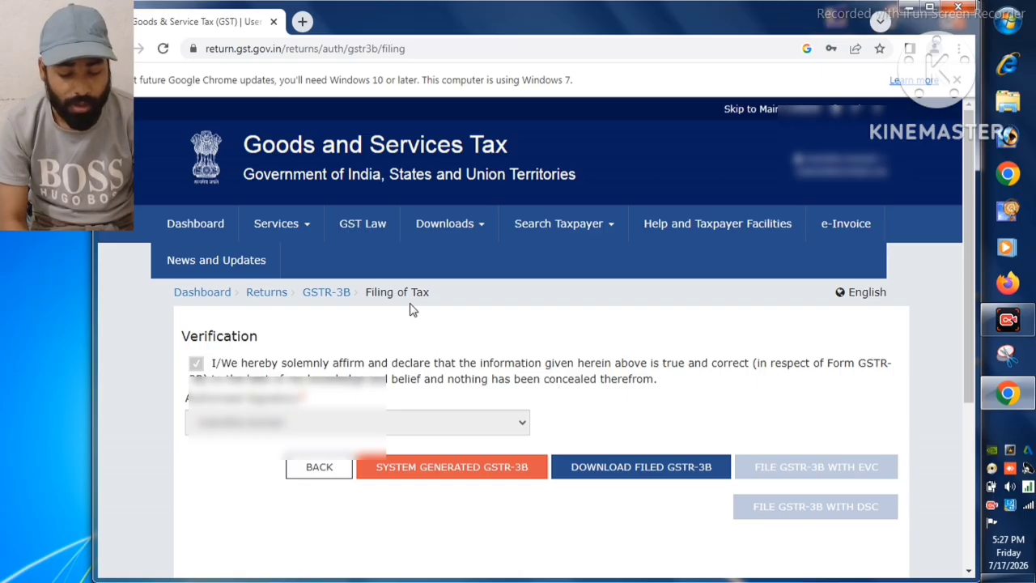
- Return to the File Returns page and search Quarter 1 (Apr - Jun), June, to check the GSTR-3B status
click(265, 296)
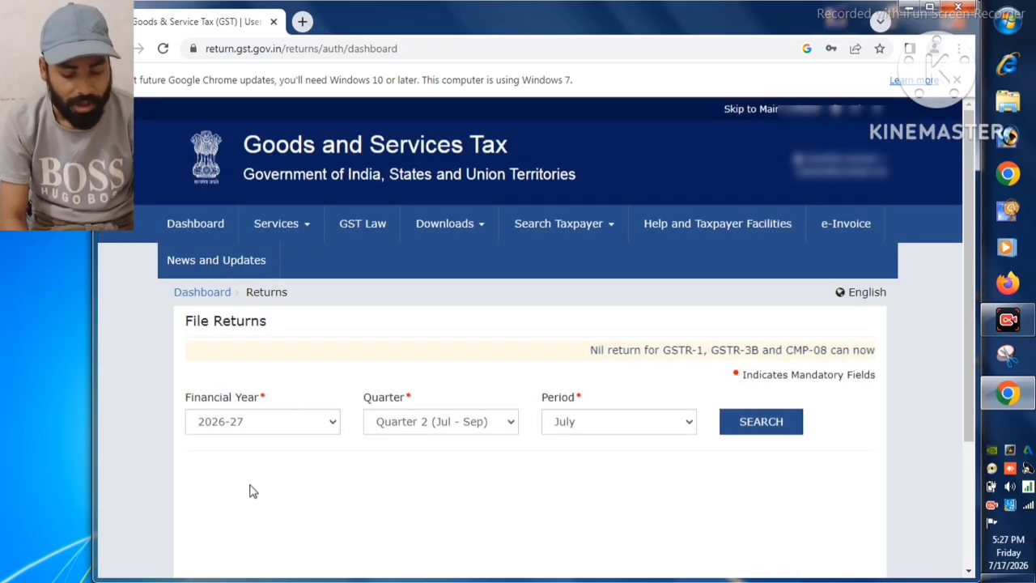
click(414, 426)
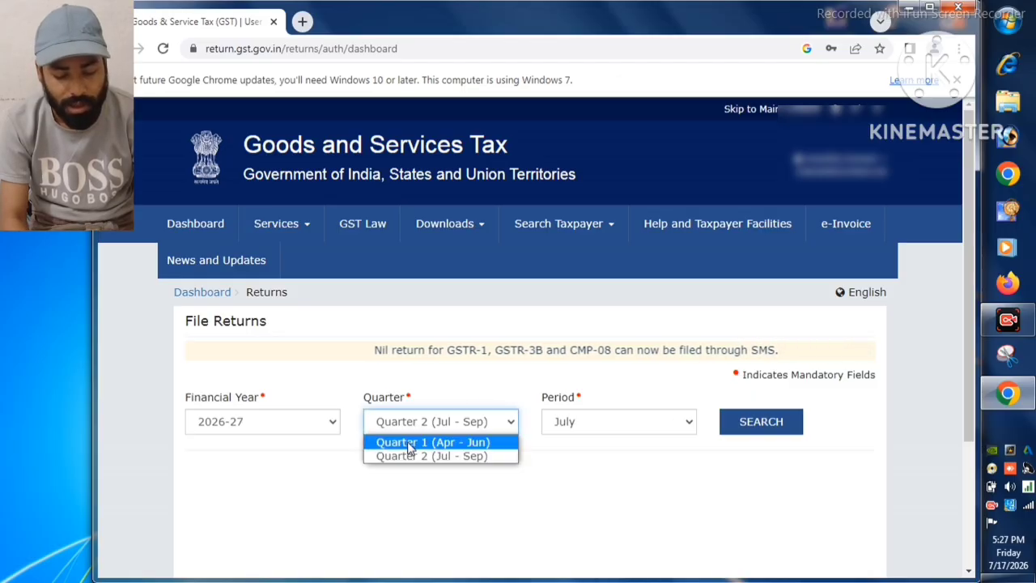
click(409, 442)
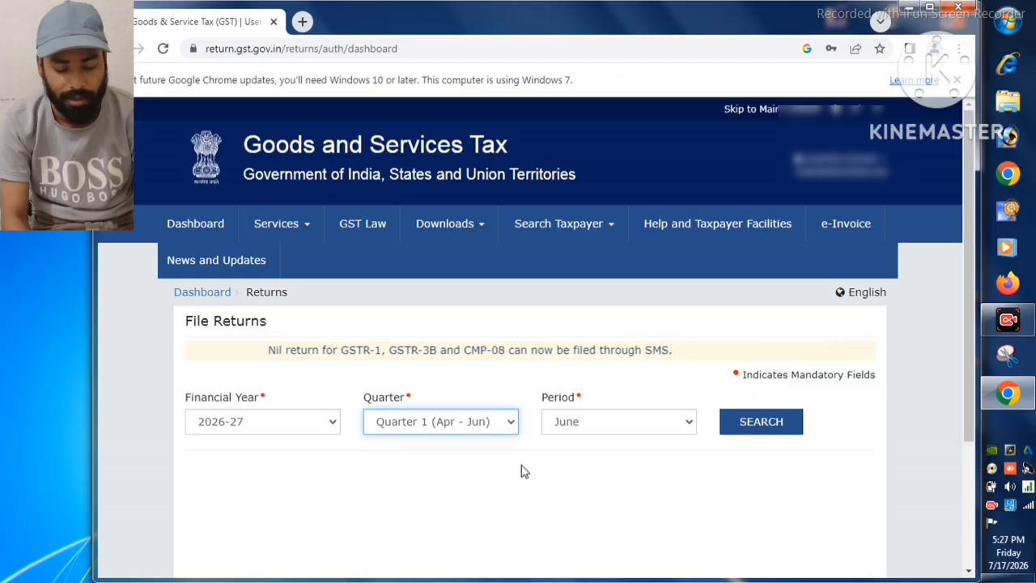
click(754, 422)
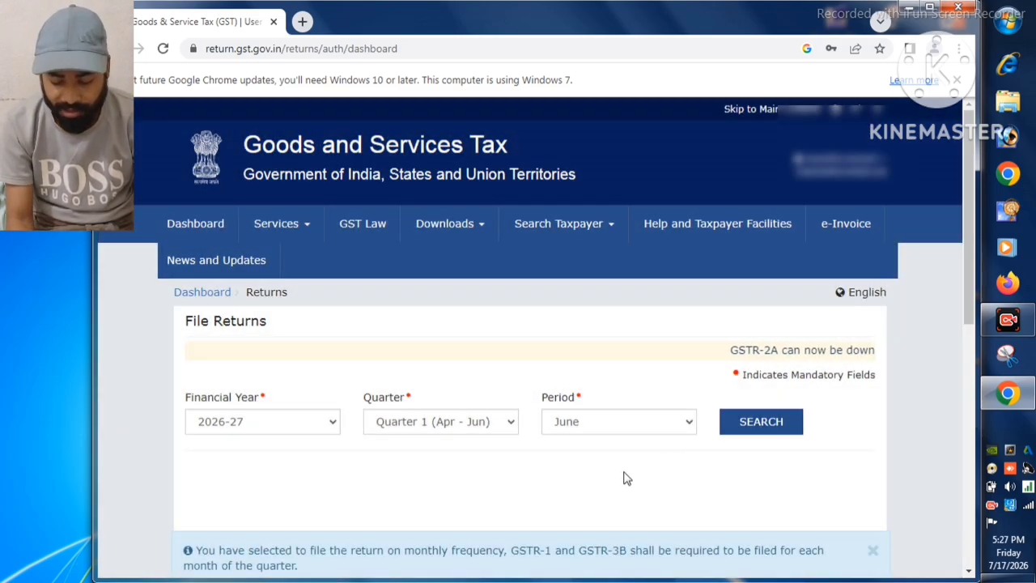
scroll(624, 474, down, 3)
scroll(624, 471, down, 4)
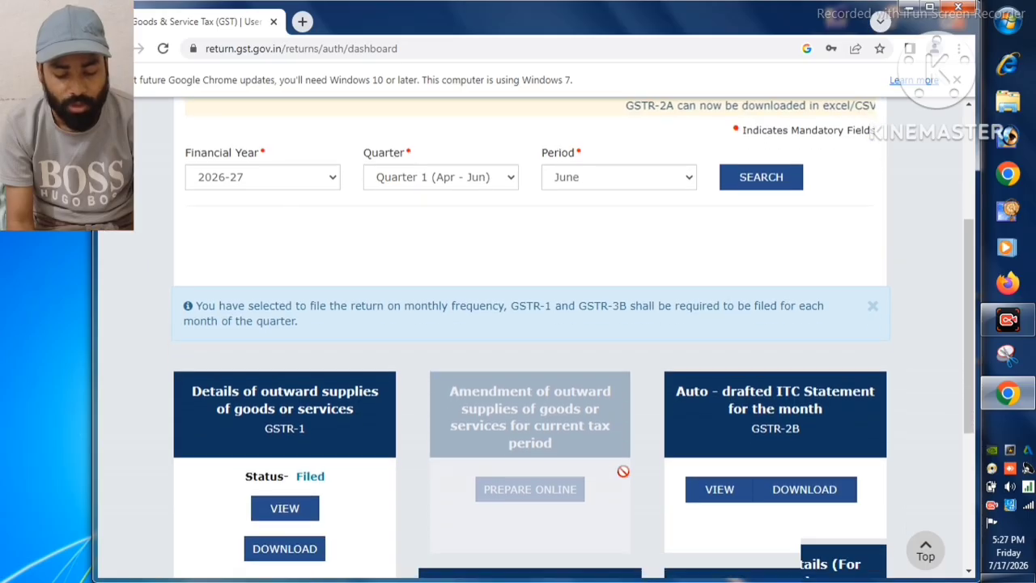
scroll(624, 478, down, 2)
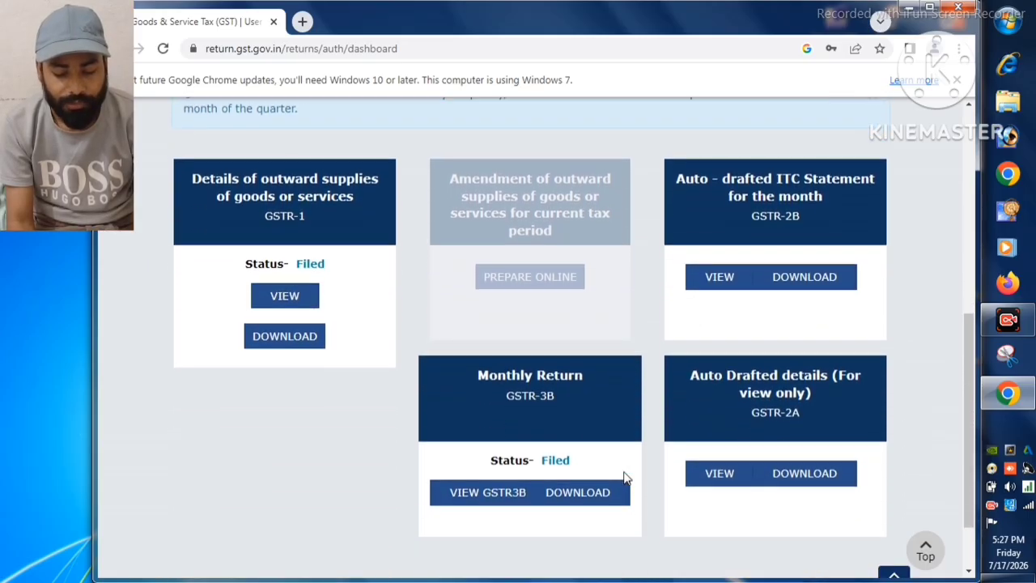